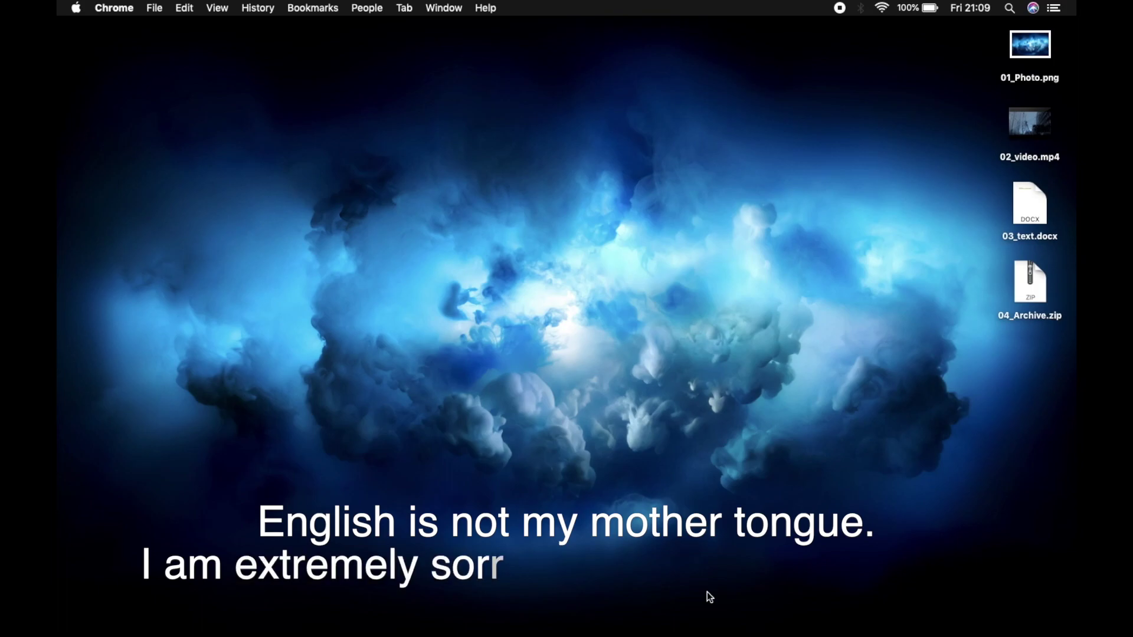
Step: Select the four desktop files 01_Photo.png to 04_Archive.zip, then clear the selection
click(1034, 42)
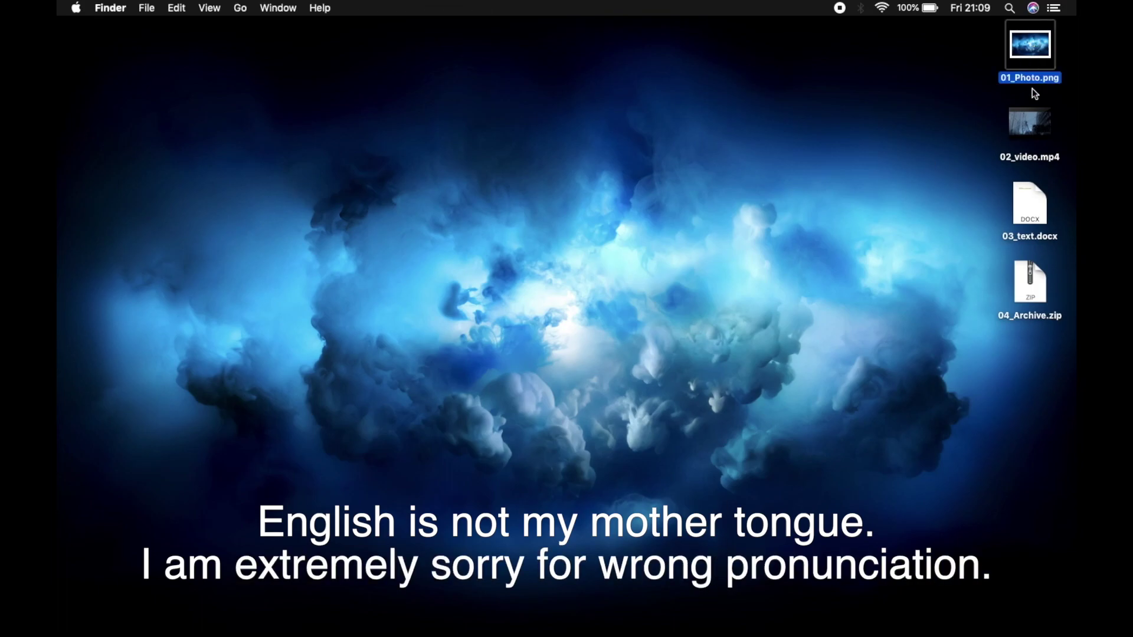
click(1028, 121)
click(1028, 212)
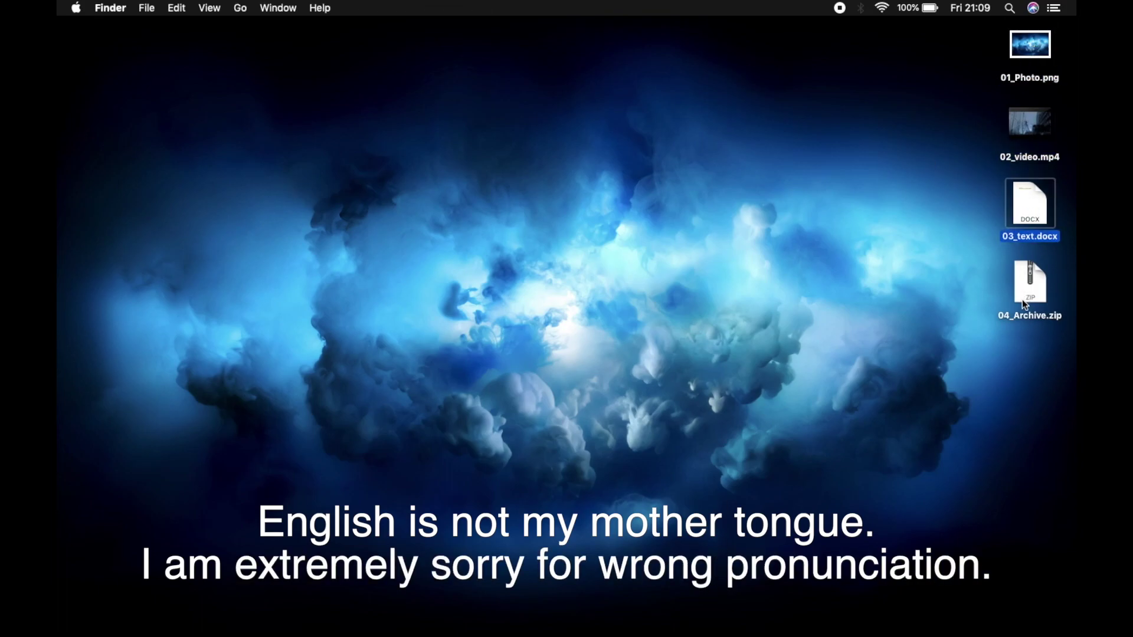
click(1031, 300)
click(700, 281)
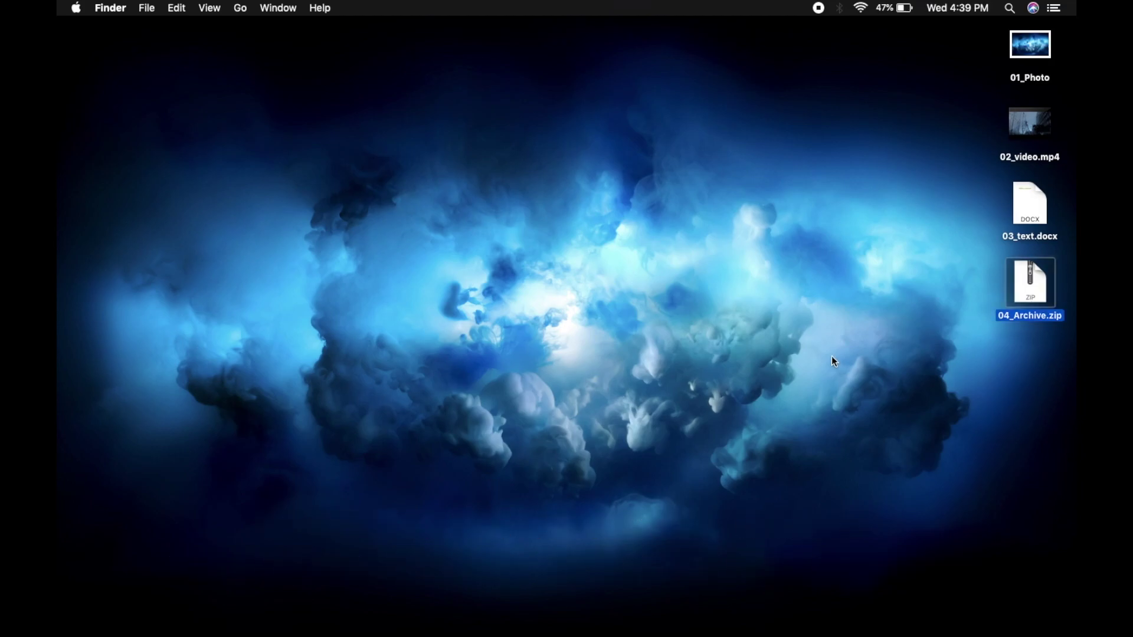
Step: Open Google Drive from the apps grid and upload the sample files to My Drive
click(708, 589)
click(1014, 93)
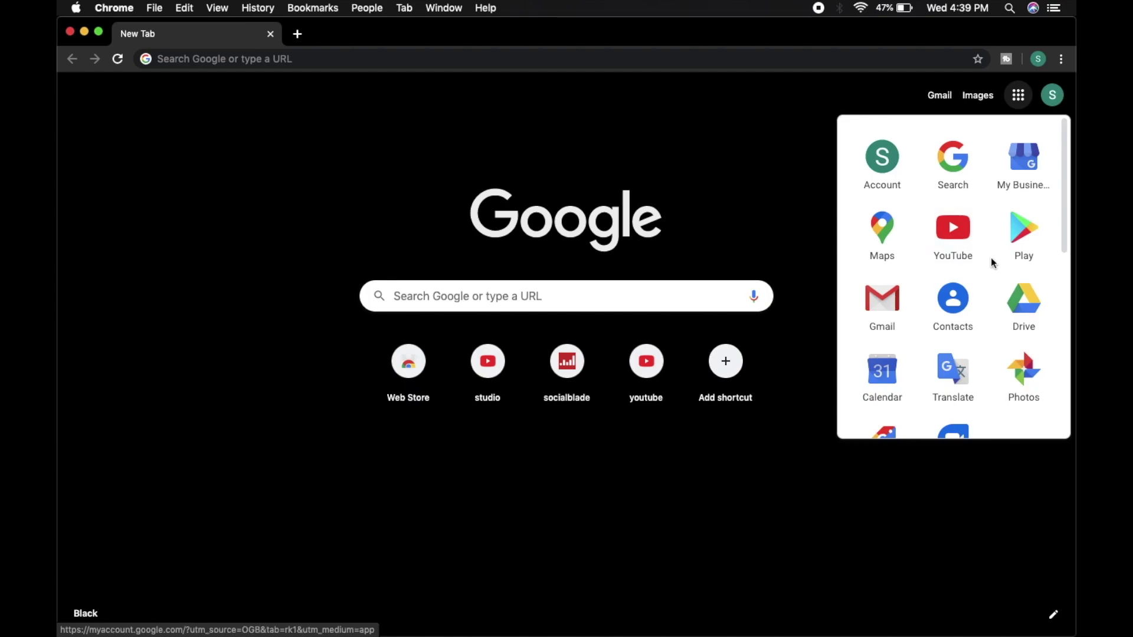
click(1024, 298)
click(106, 143)
click(164, 184)
click(458, 107)
click(814, 373)
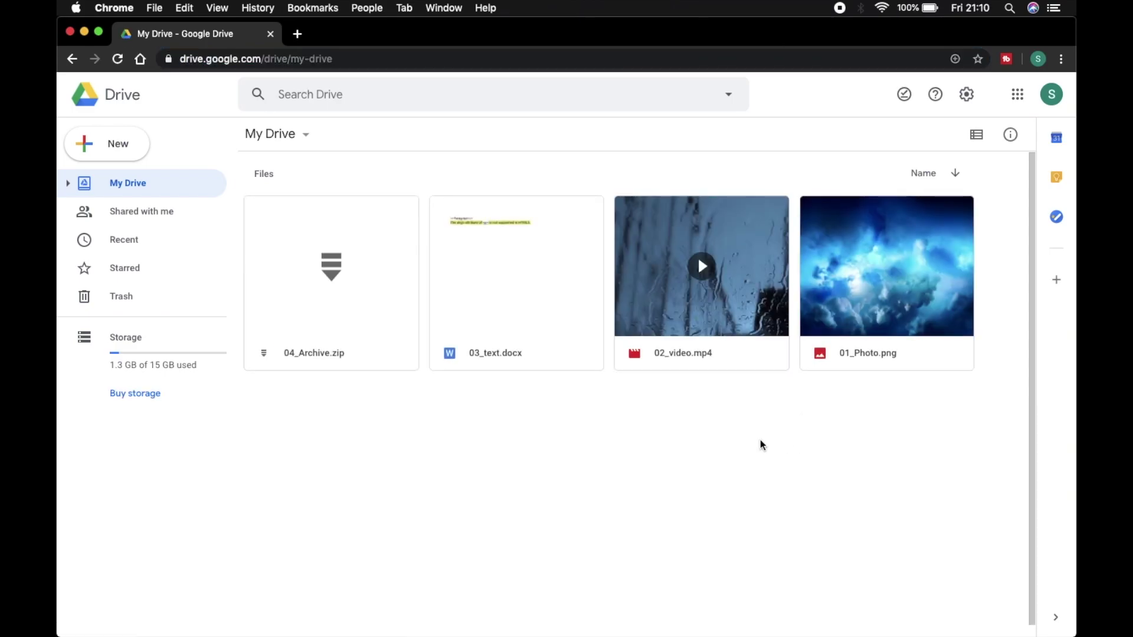
Step: Create a new folder named Sharing_test in My Drive
right_click(425, 466)
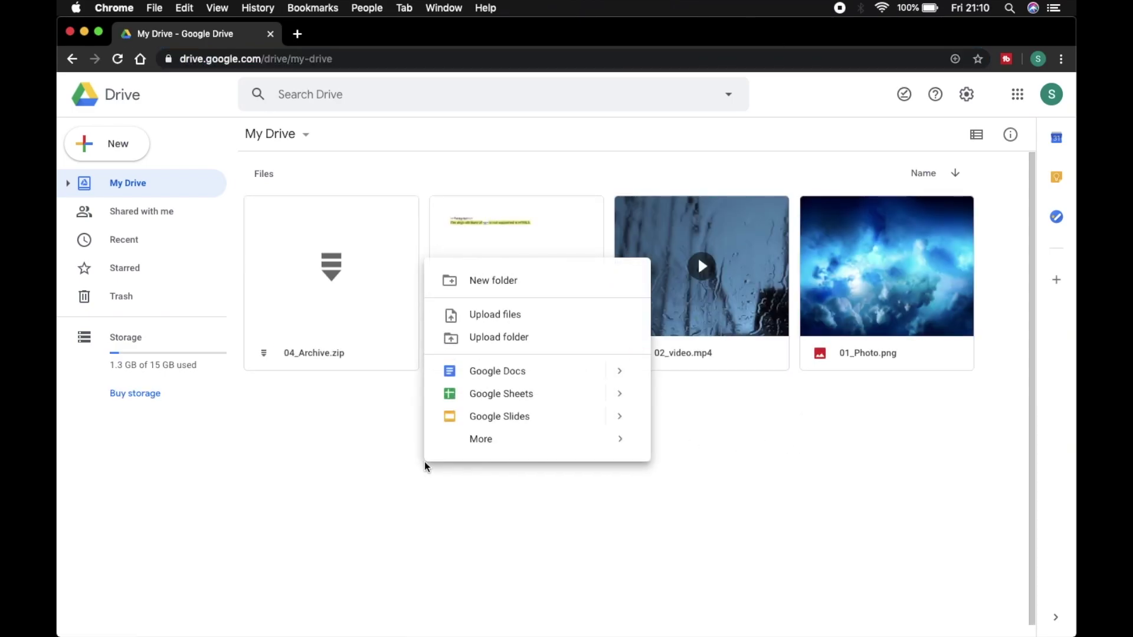
click(534, 278)
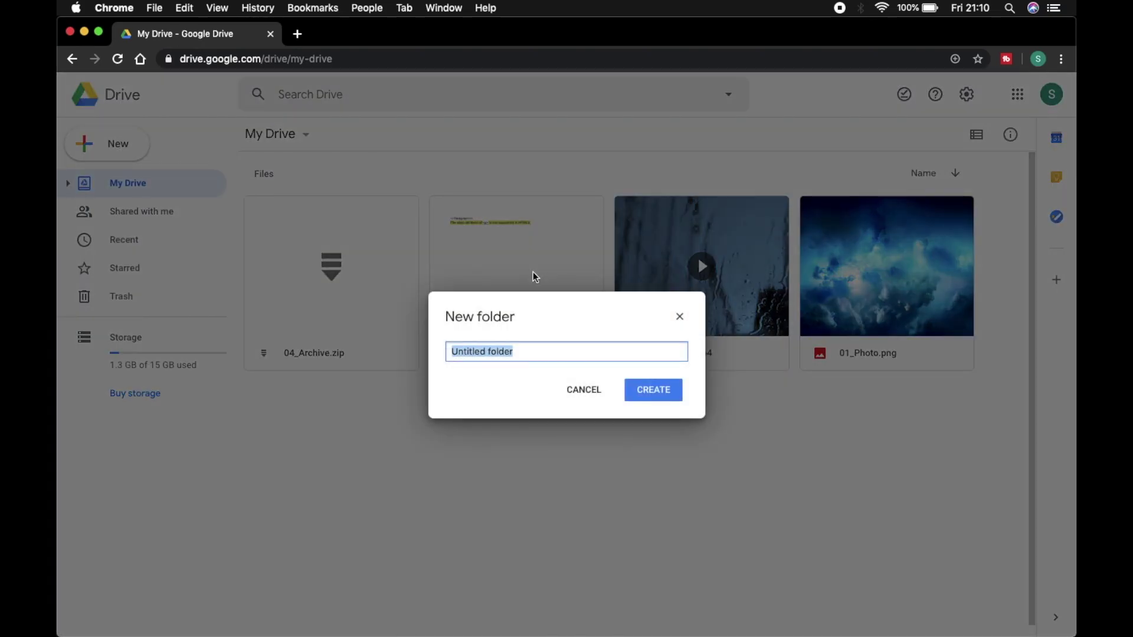
text(Sharing_test)
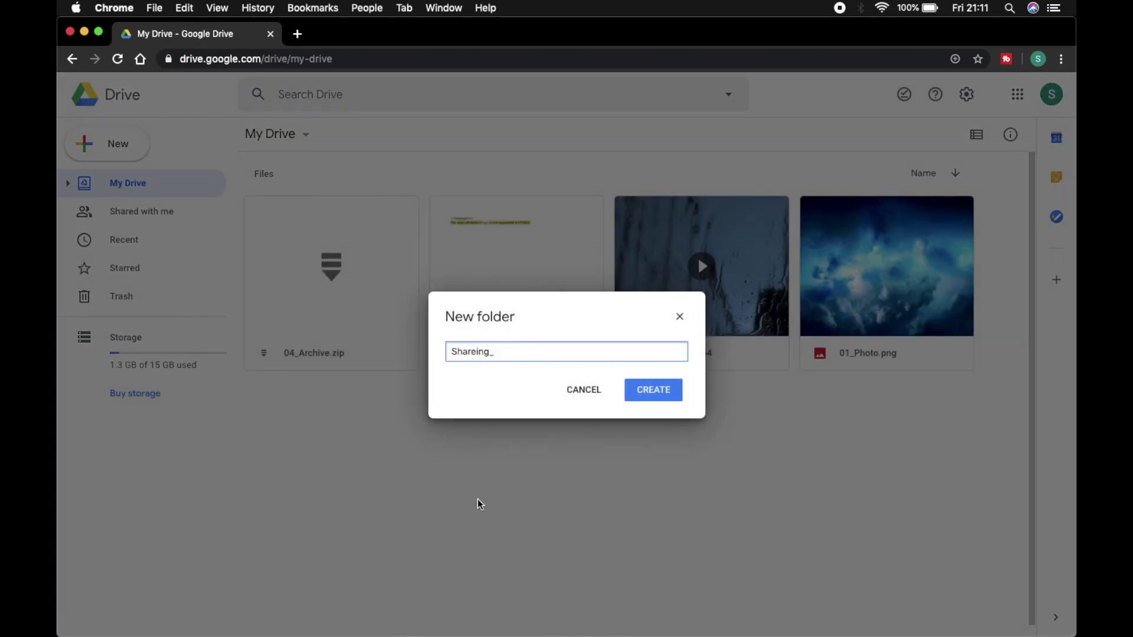
click(655, 388)
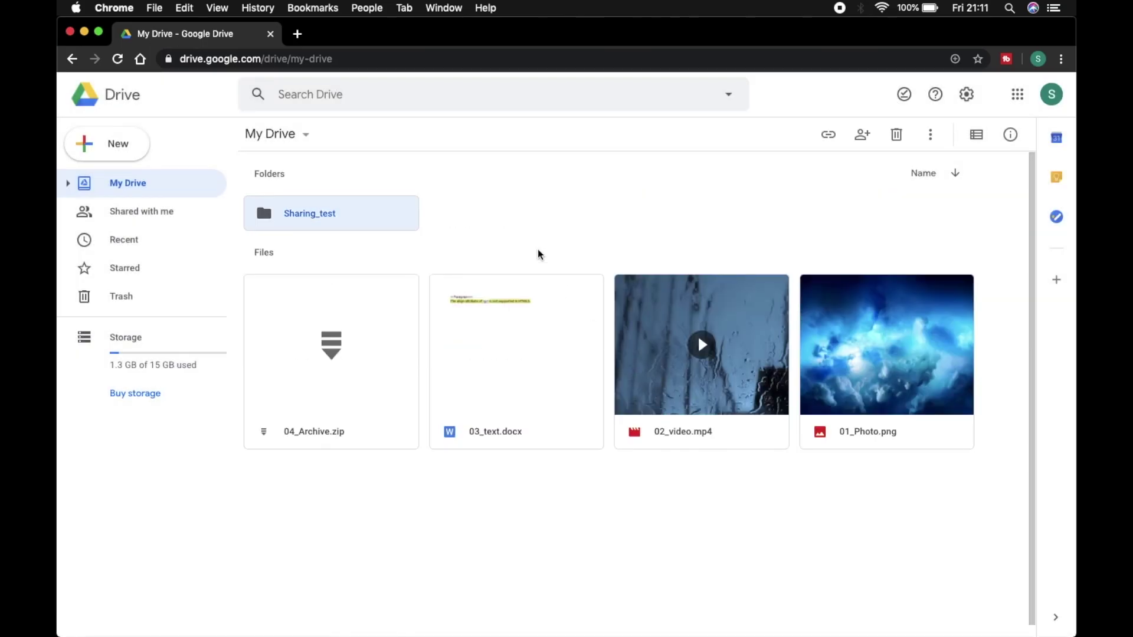
Step: Drag-select all four files and move them into the Sharing_test folder
click(363, 344)
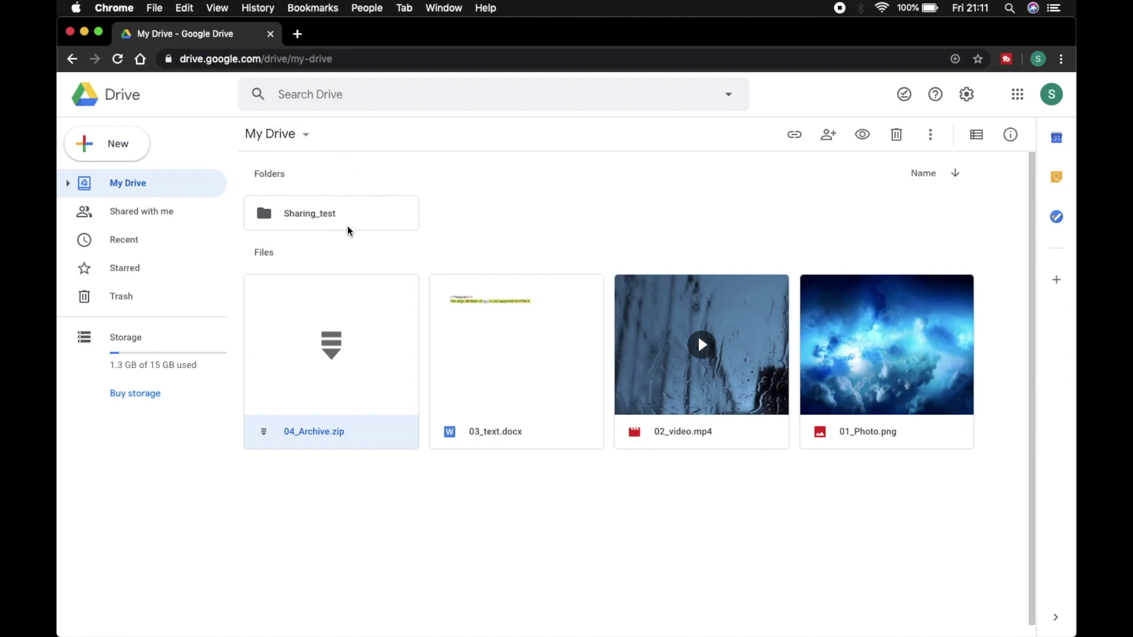
click(381, 484)
drag(382, 486, 941, 361)
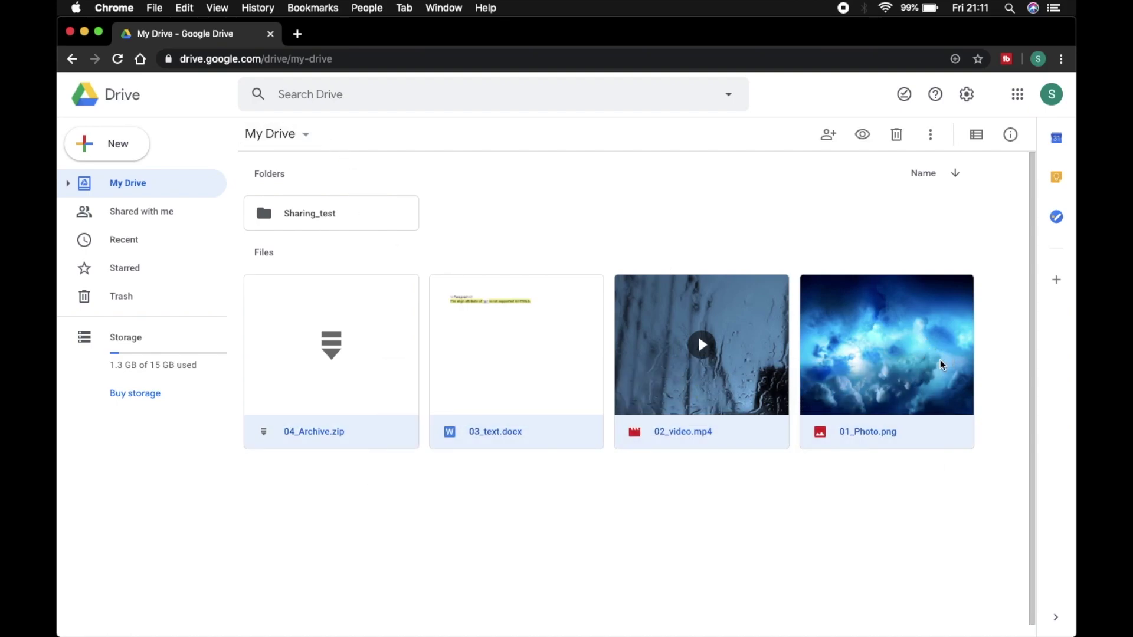
right_click(565, 363)
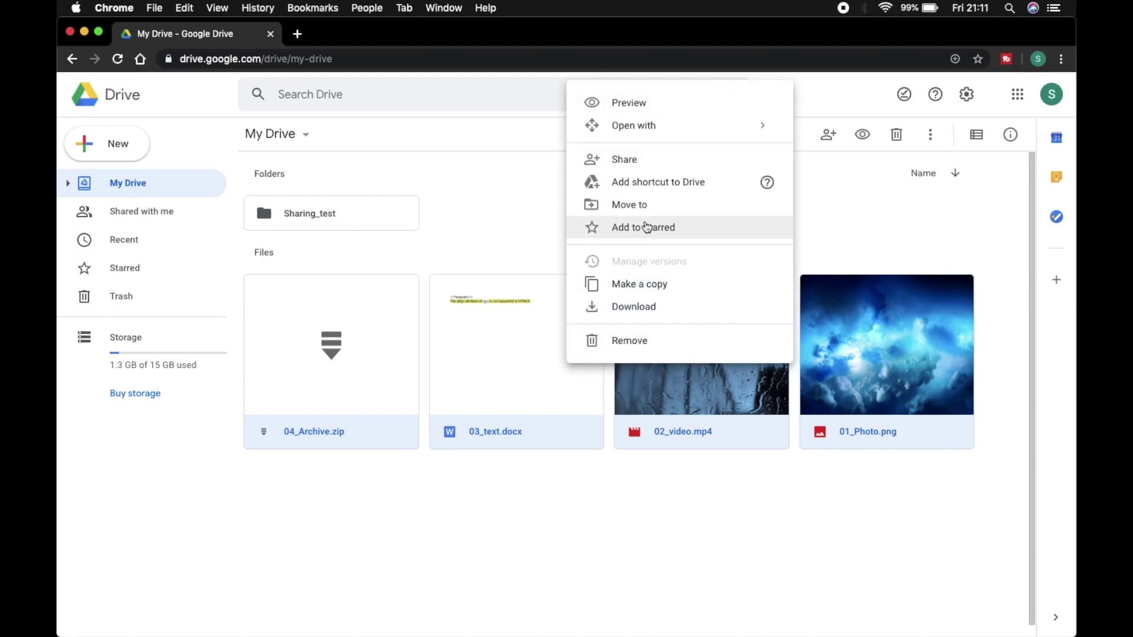
click(664, 205)
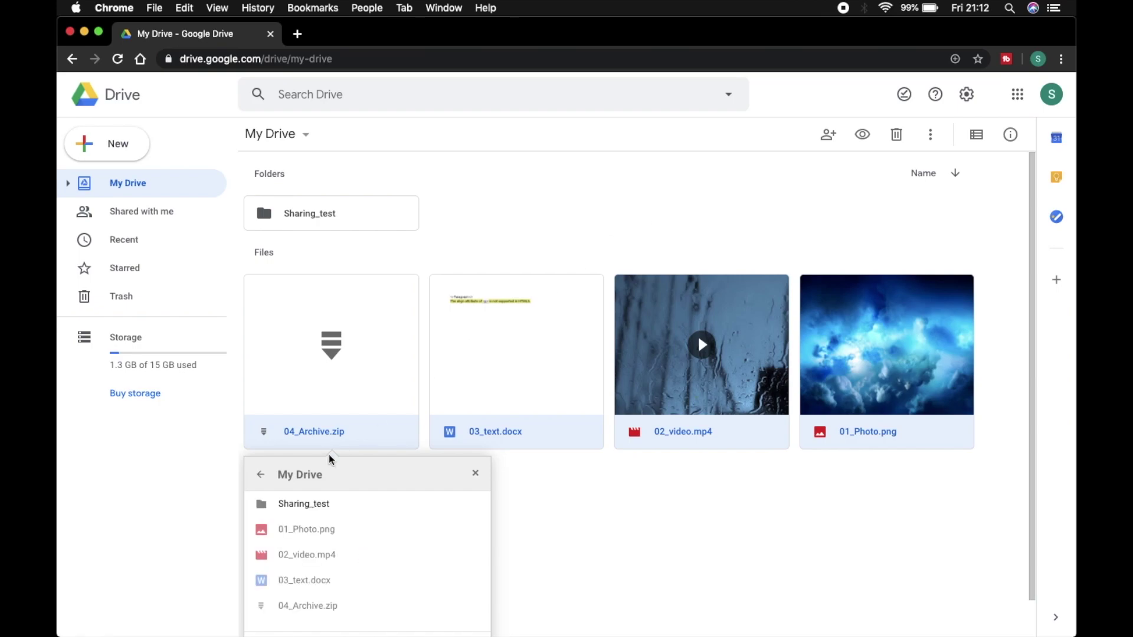
click(336, 465)
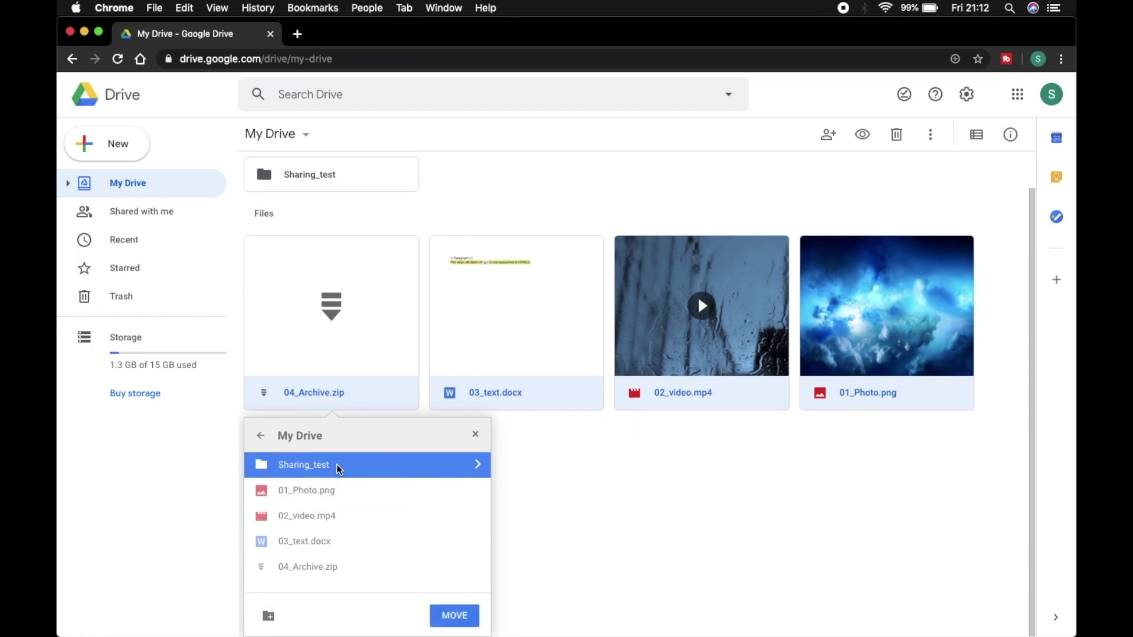
click(455, 617)
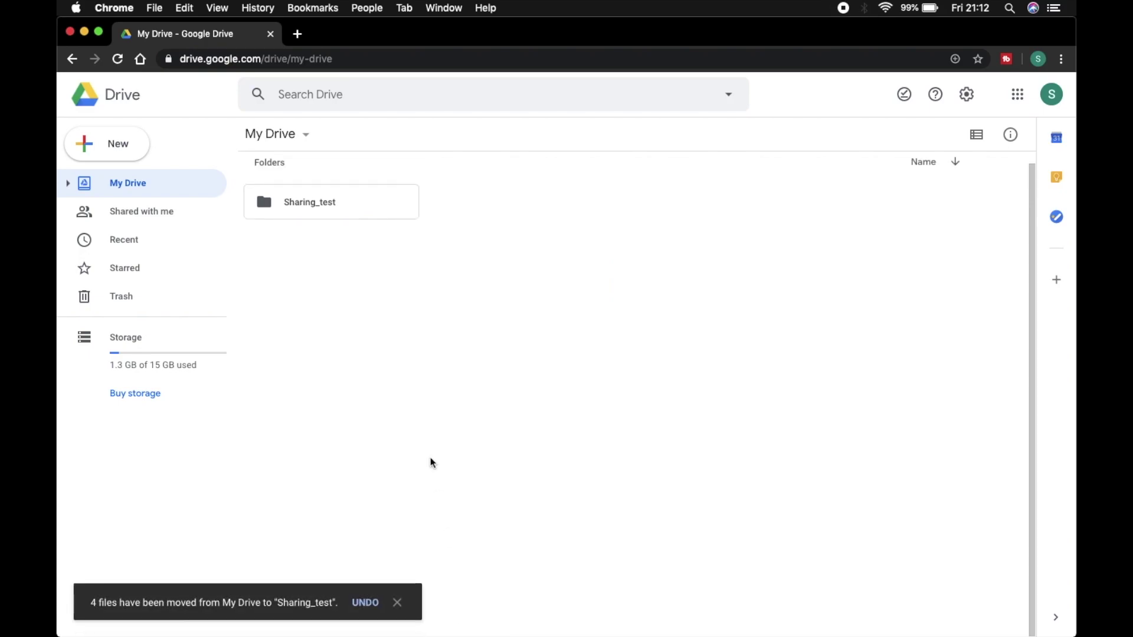
Step: Check the files inside Sharing_test, then return to My Drive with the folder selected
double_click(370, 209)
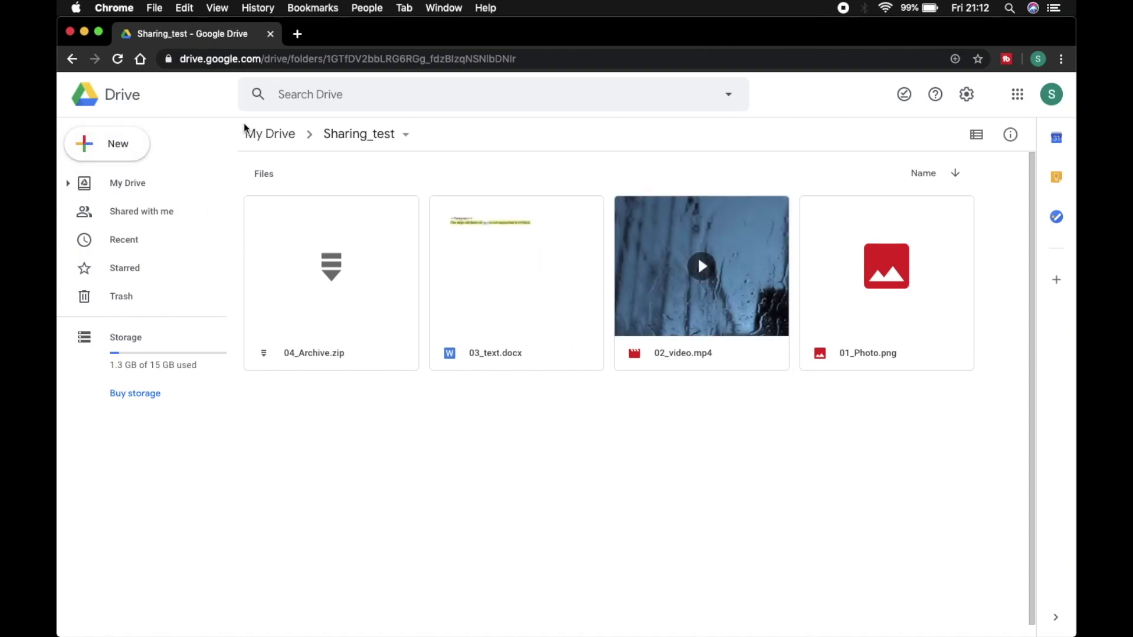
click(283, 141)
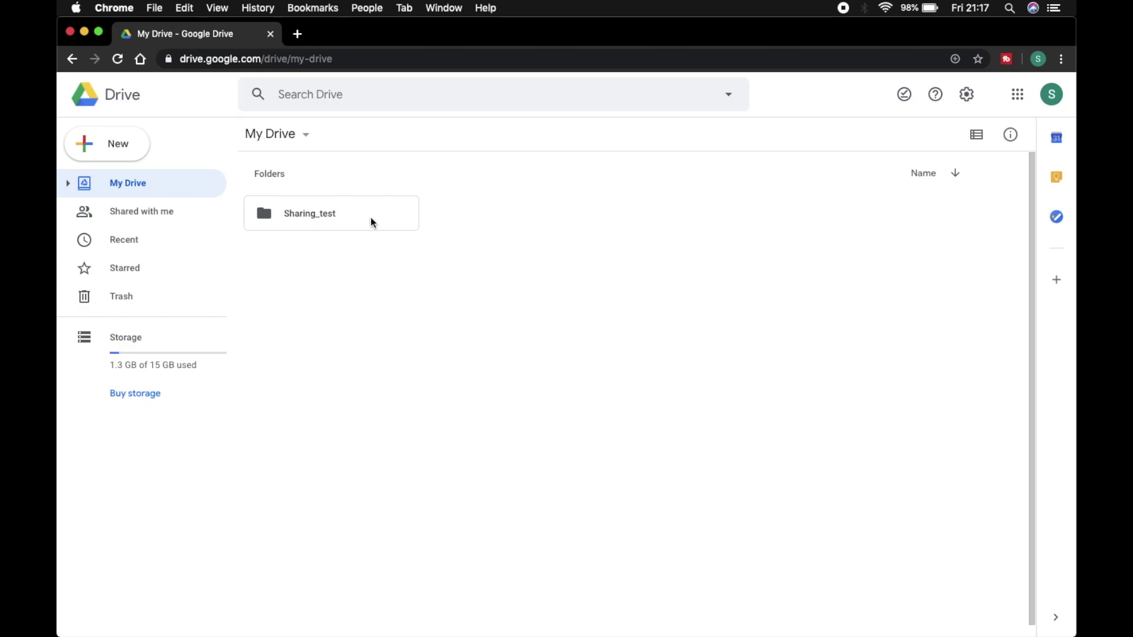
click(371, 221)
Step: Share Sharing_test with the recipient's e-mail at edit access, then open Advanced sharing settings
right_click(371, 218)
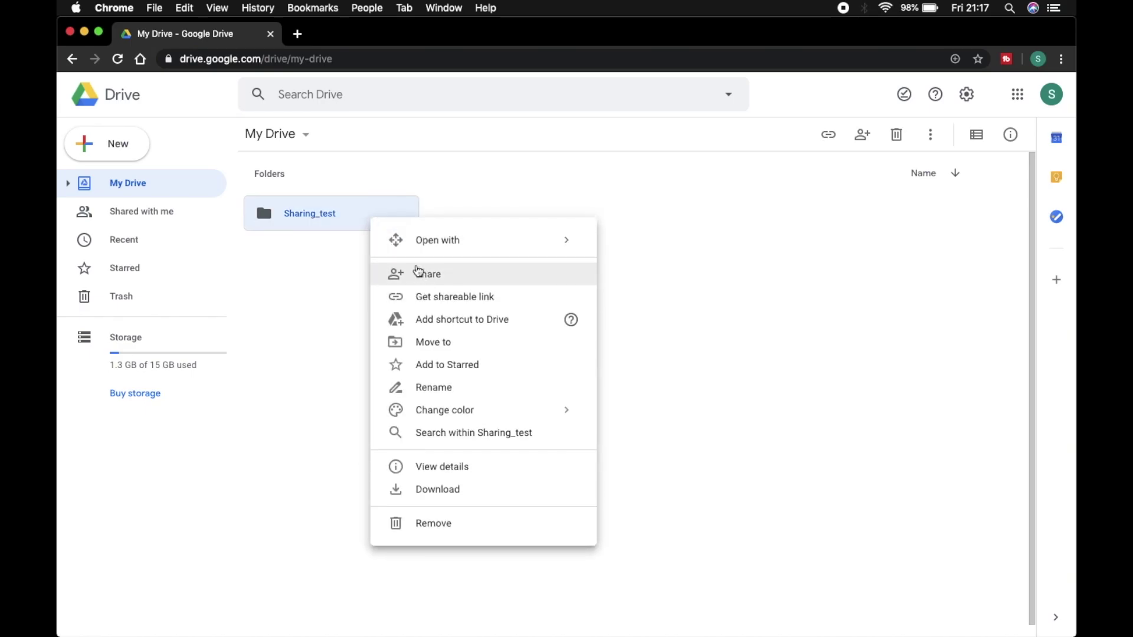
click(357, 217)
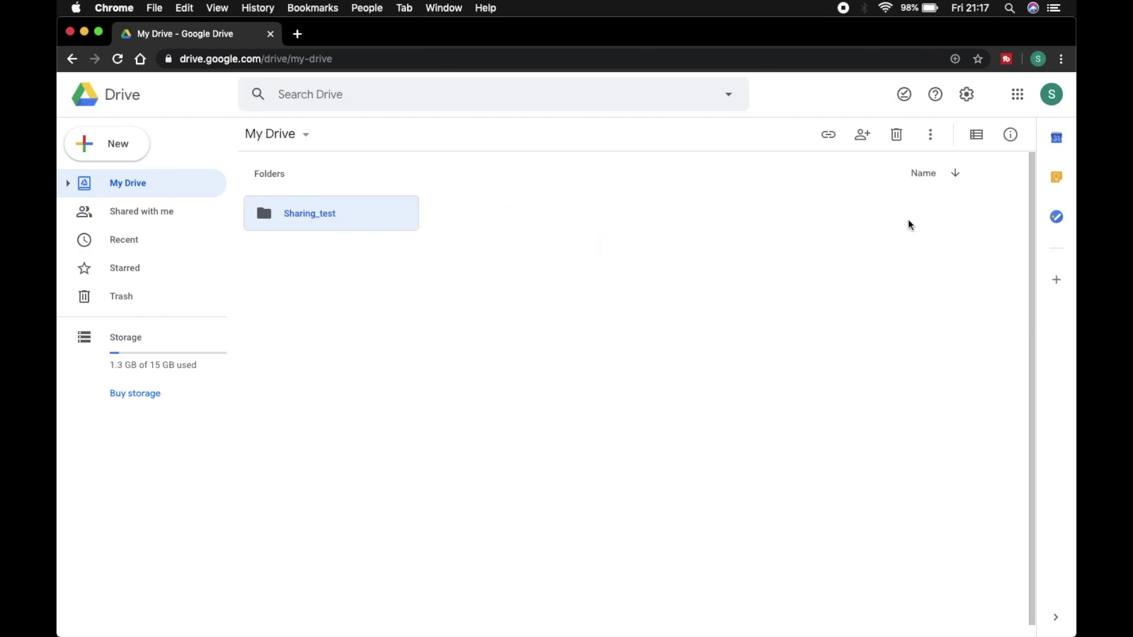
click(867, 142)
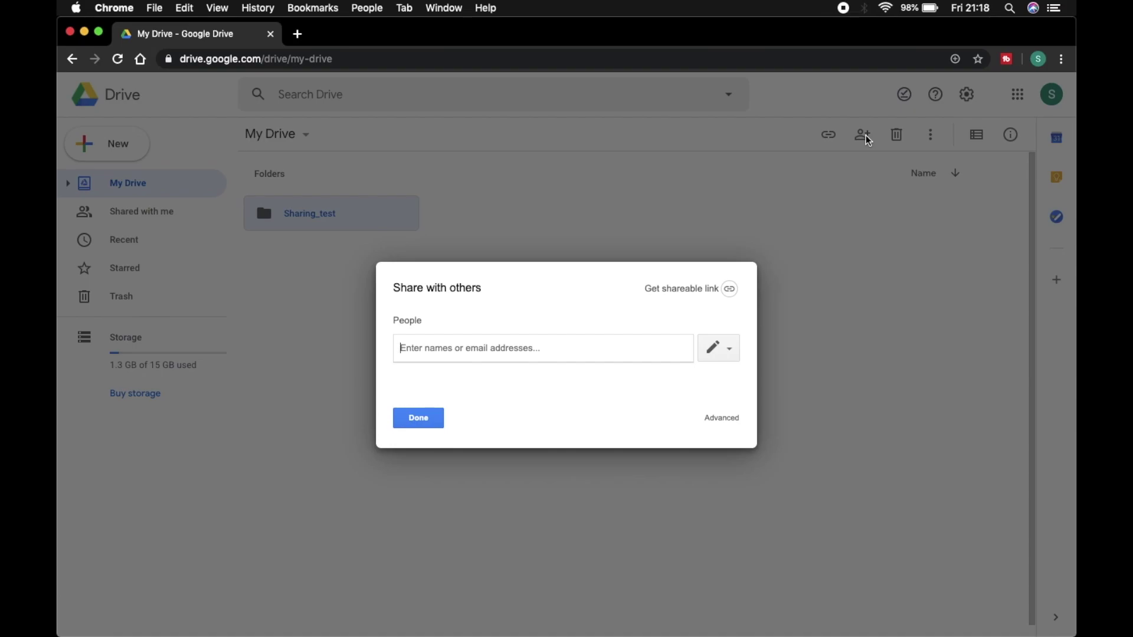
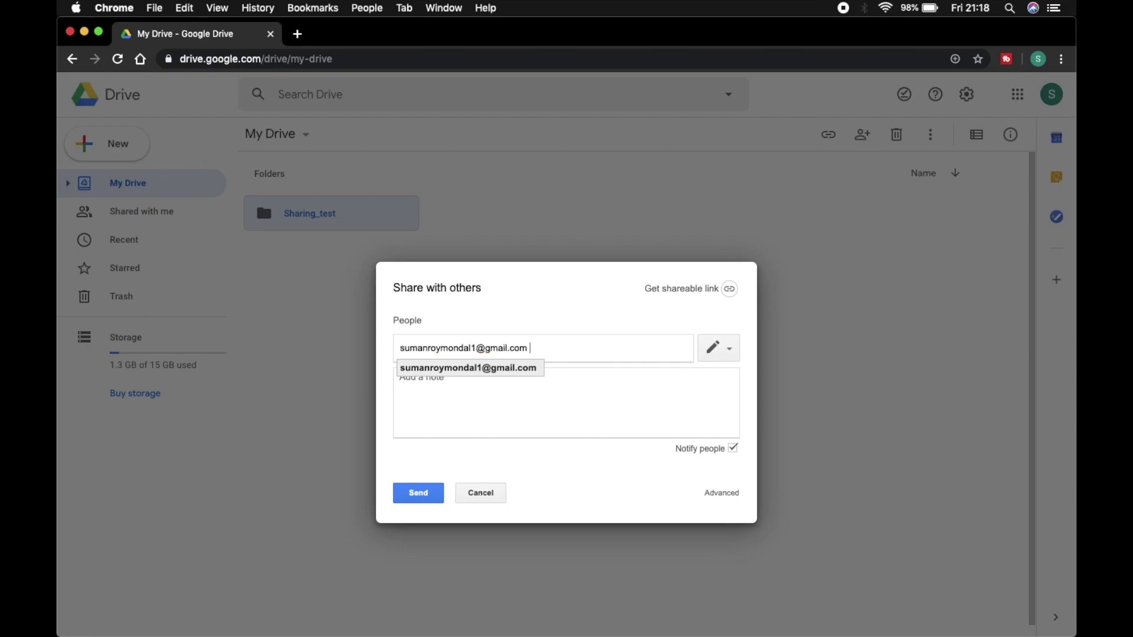
click(494, 368)
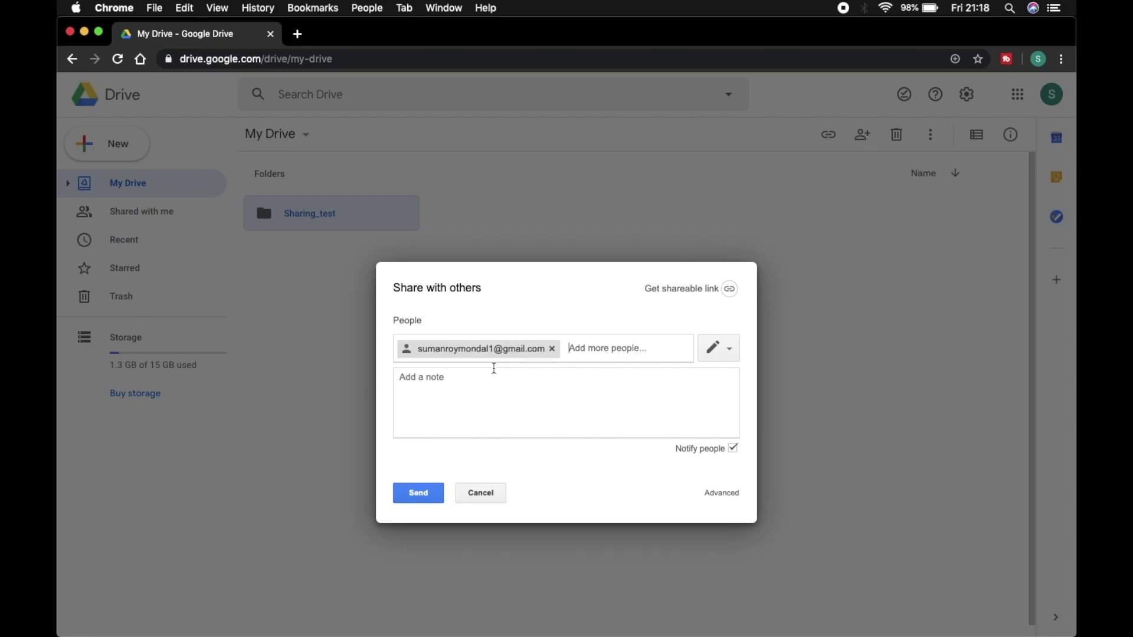
click(730, 357)
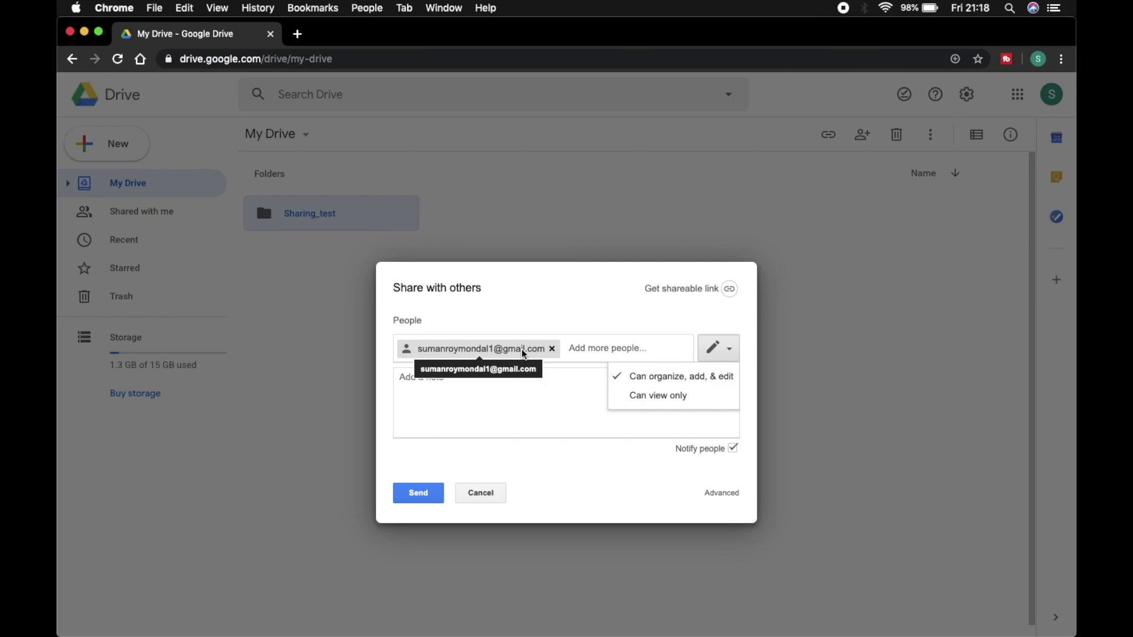
click(557, 405)
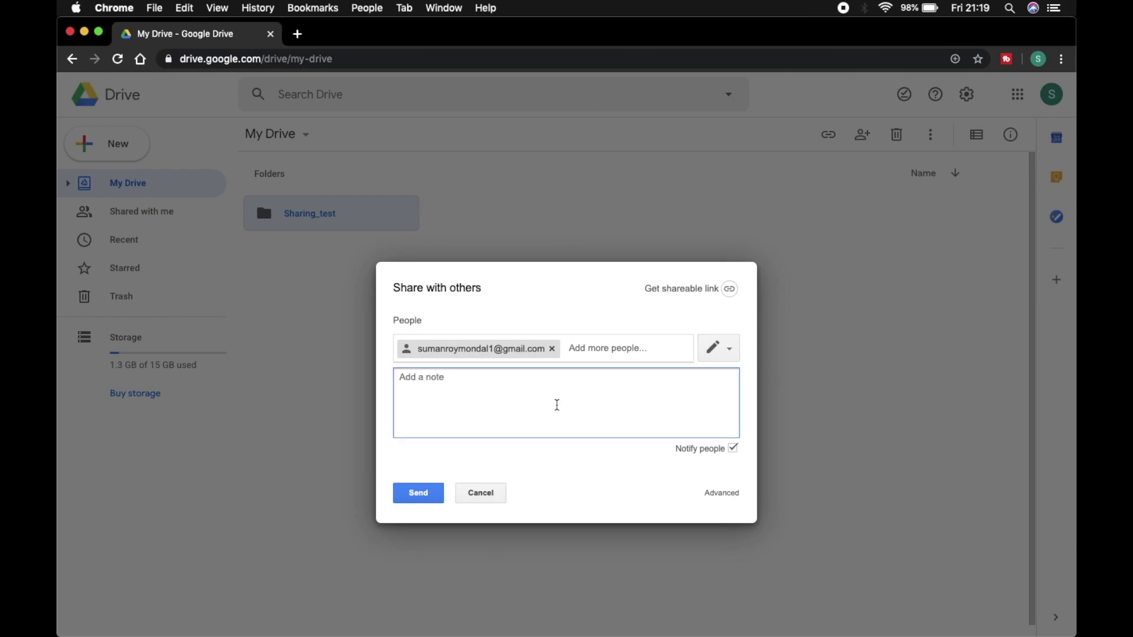
click(720, 494)
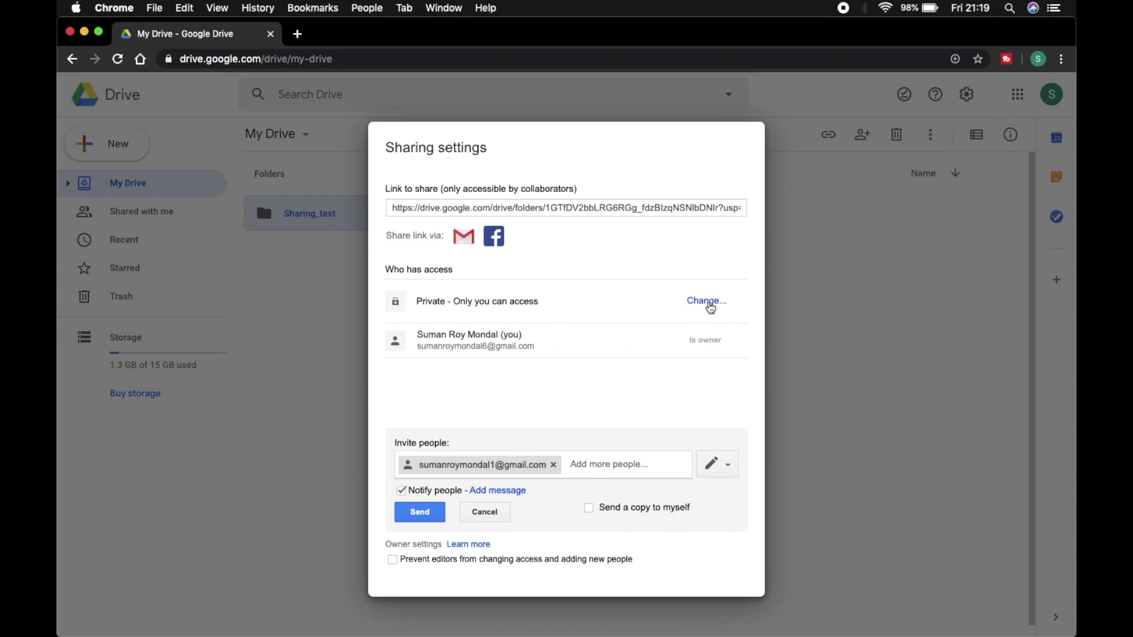
Step: After trying the other options, set link sharing to 'On - Anyone with the link' with 'Can view only'
click(710, 305)
click(413, 333)
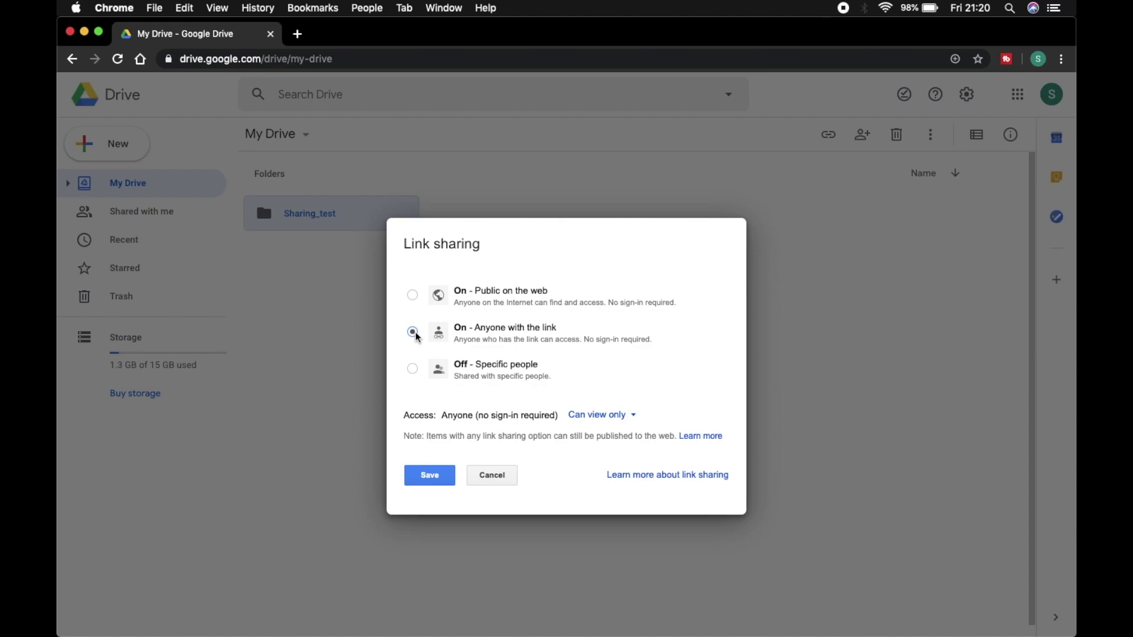
click(614, 417)
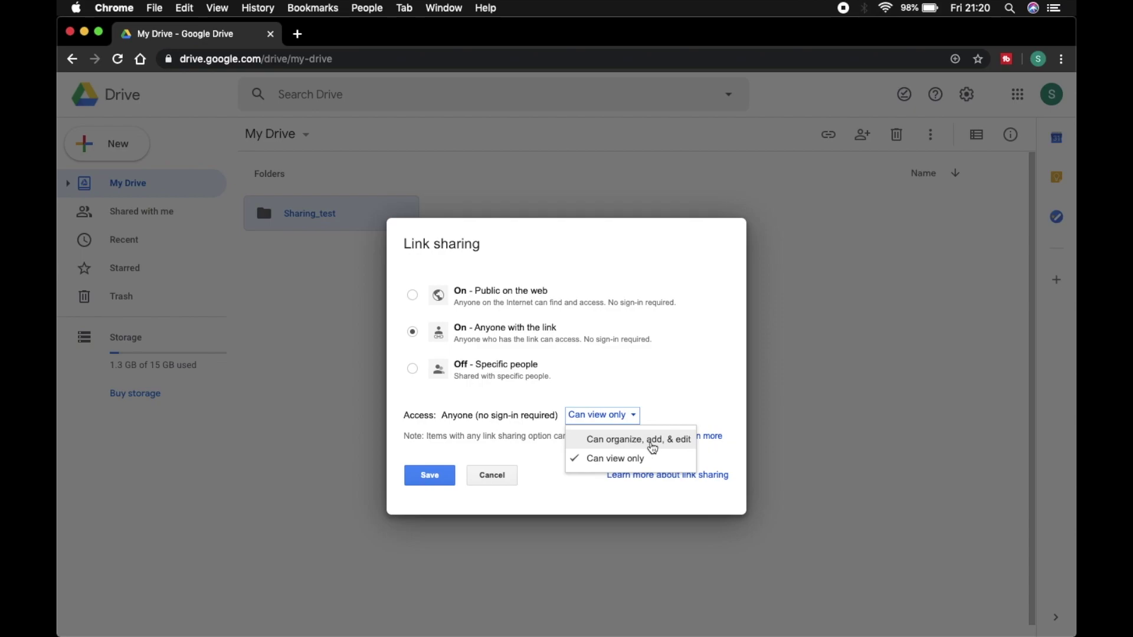
click(653, 447)
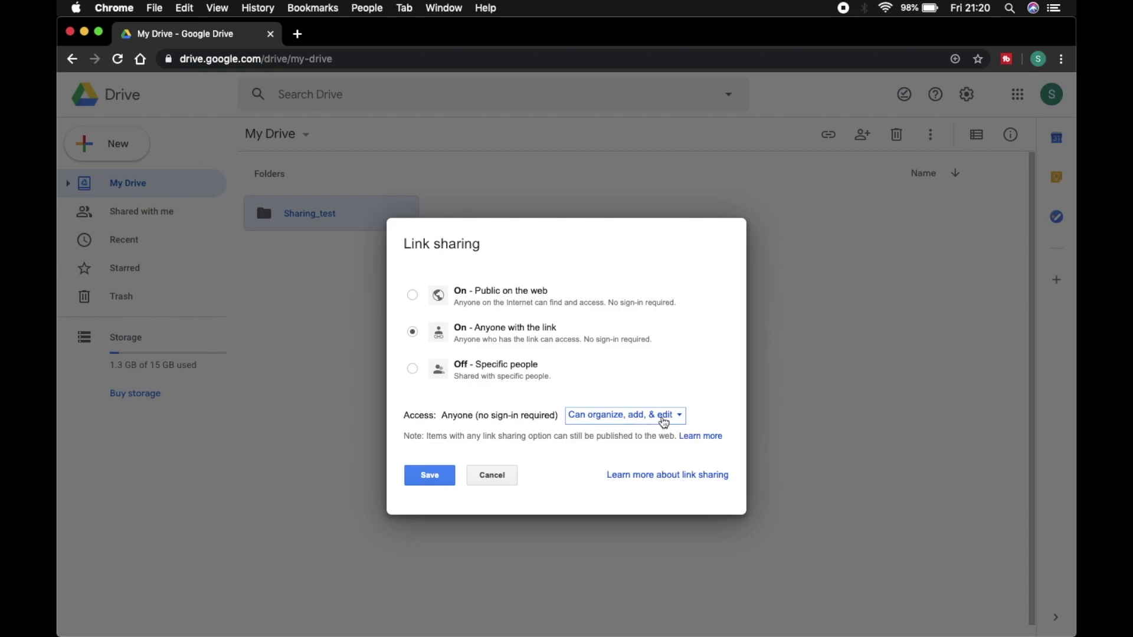
click(664, 423)
click(664, 424)
click(413, 295)
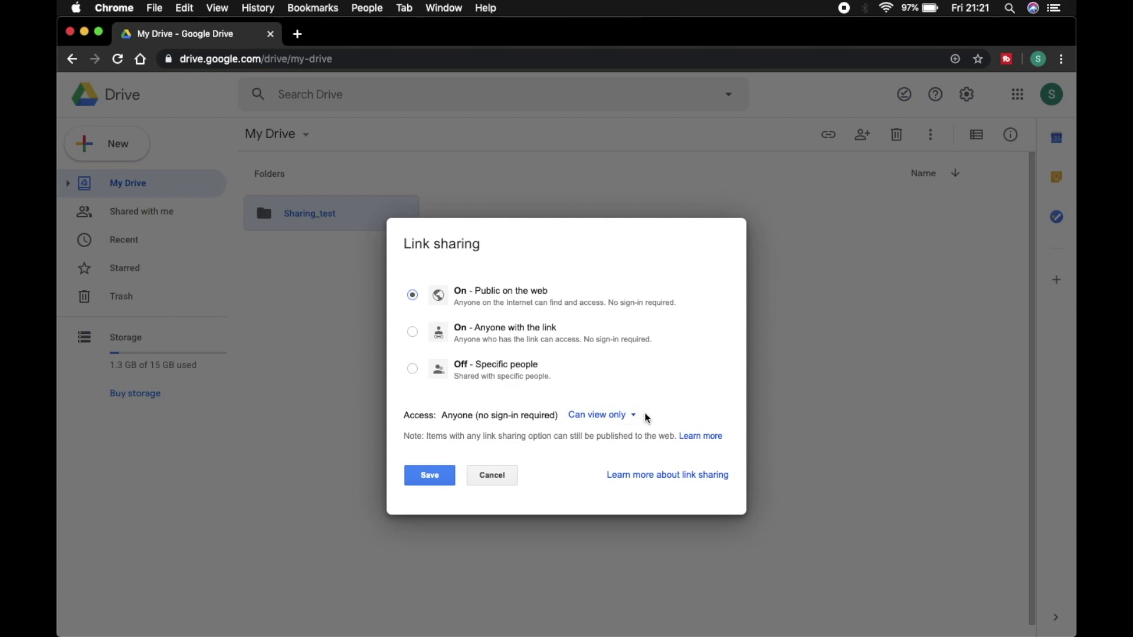
click(615, 418)
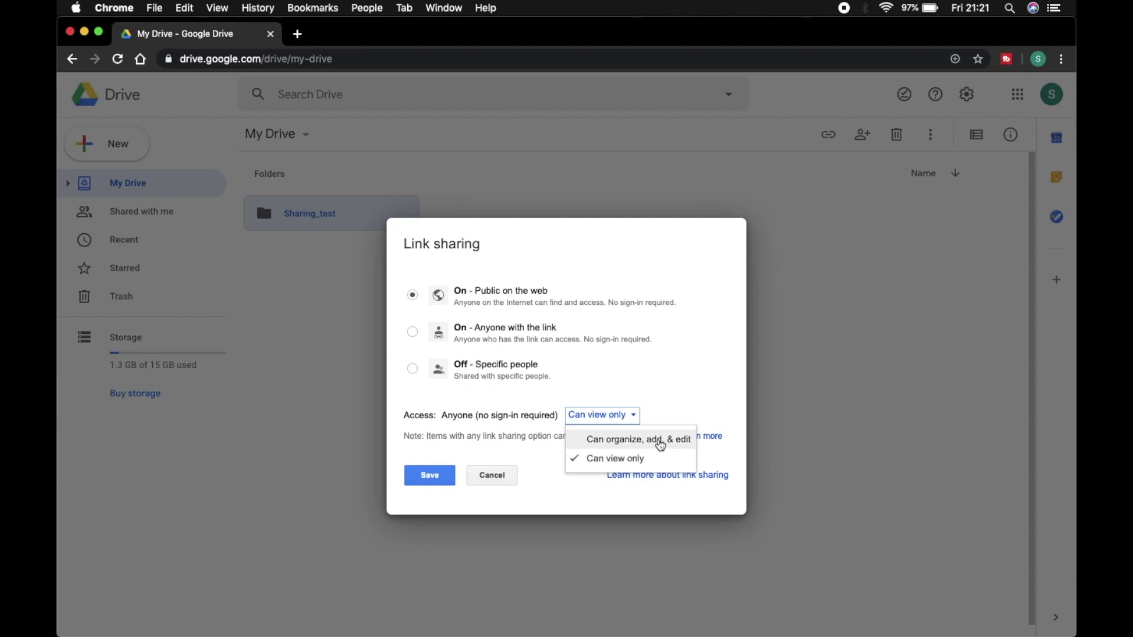
click(660, 444)
click(413, 332)
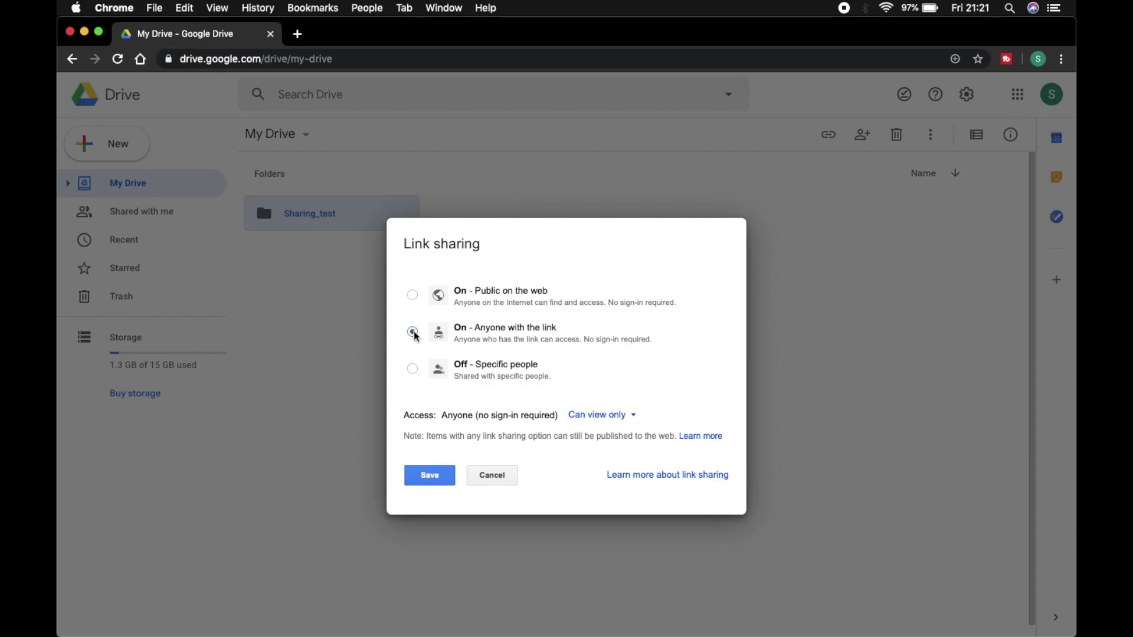
Step: Save the link setting, select the shareable link, and send the invitation to the recipient
click(437, 476)
click(548, 204)
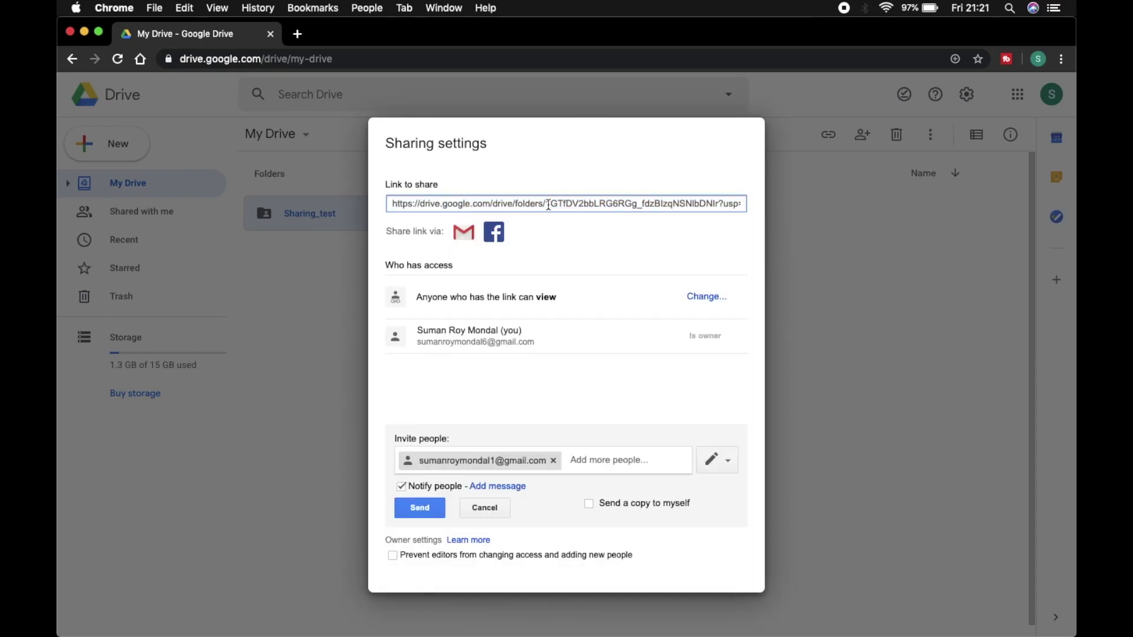
triple_click(548, 204)
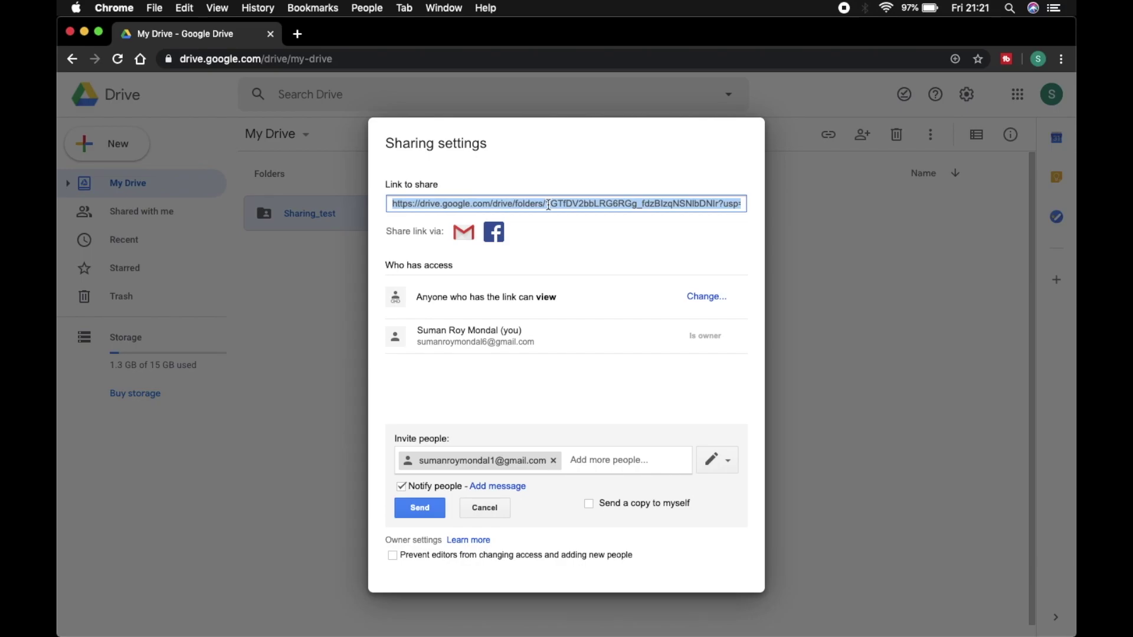
click(430, 512)
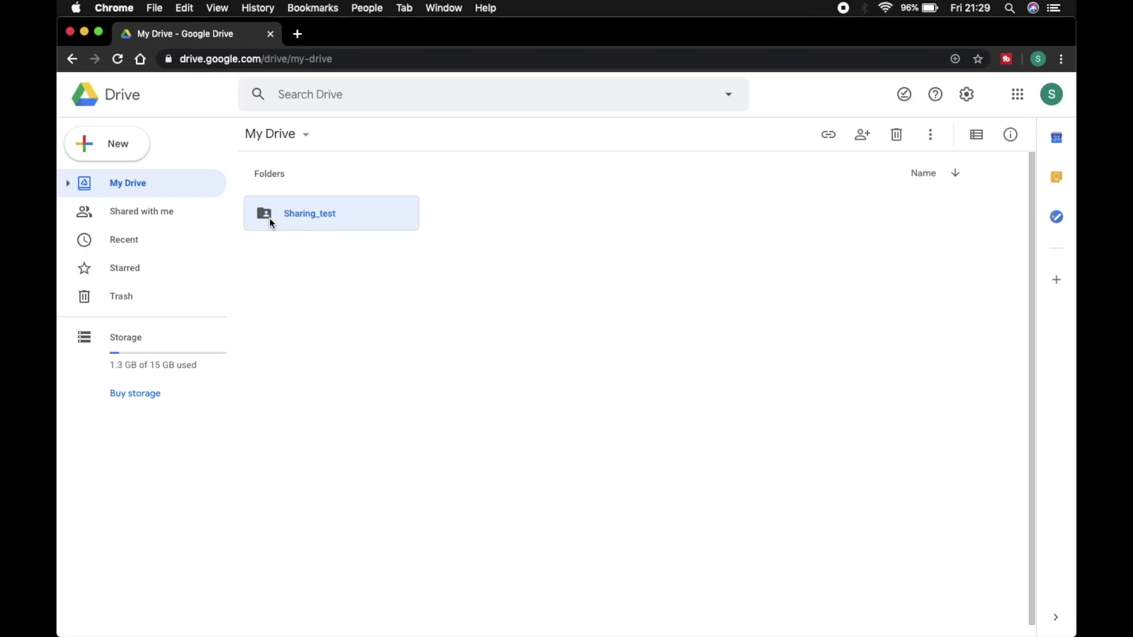
click(459, 338)
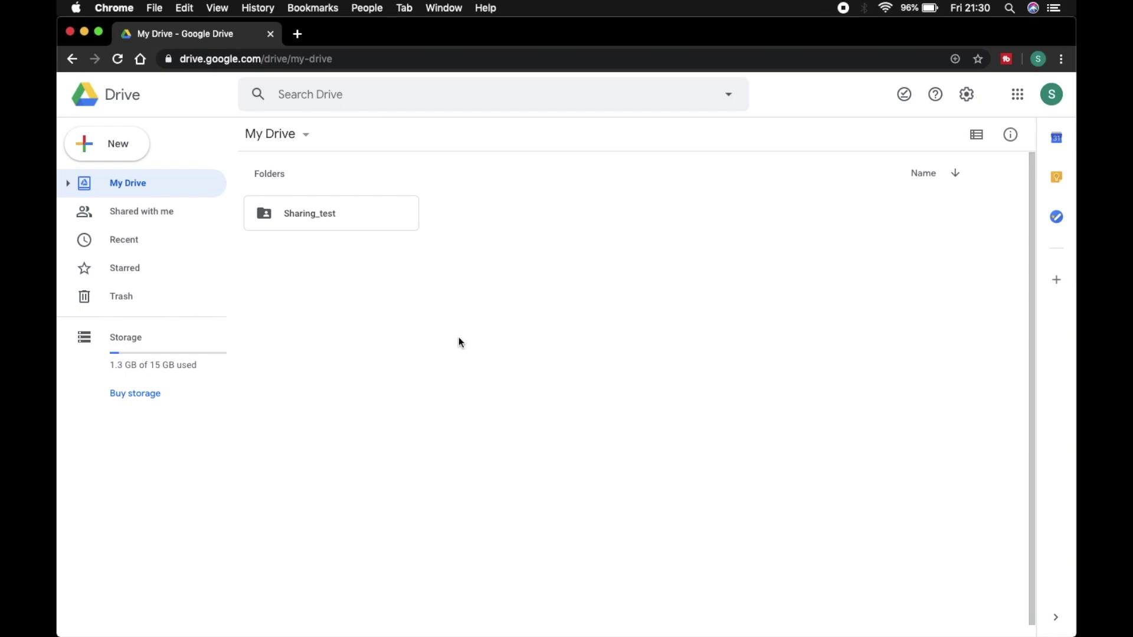
Step: Minimize the Chrome window to show the desktop with the four sample files
click(85, 32)
click(566, 371)
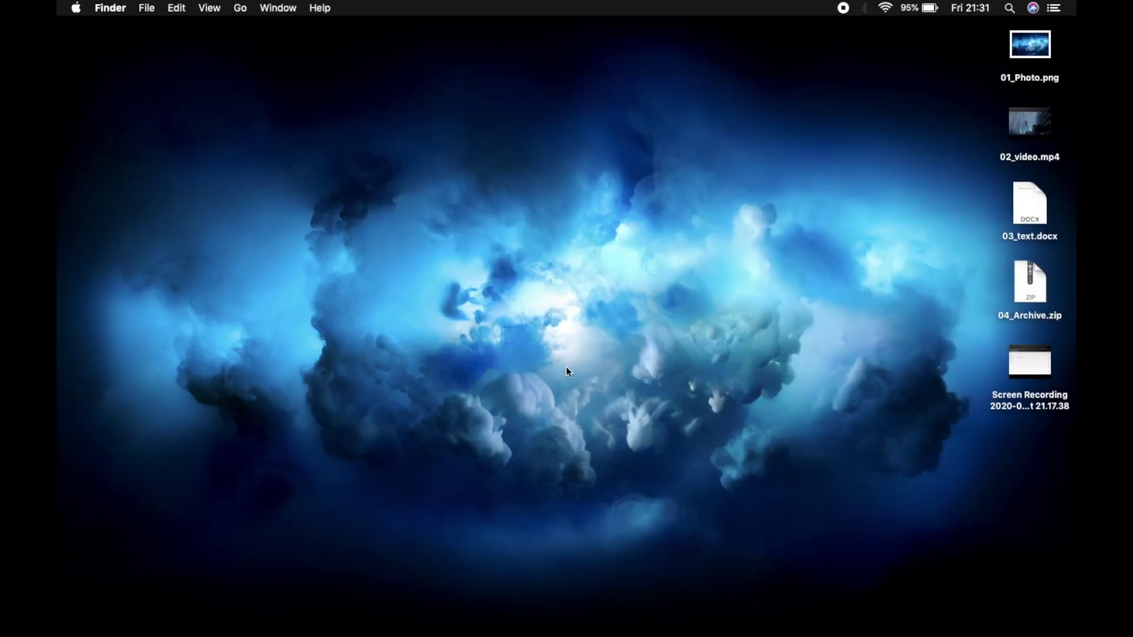